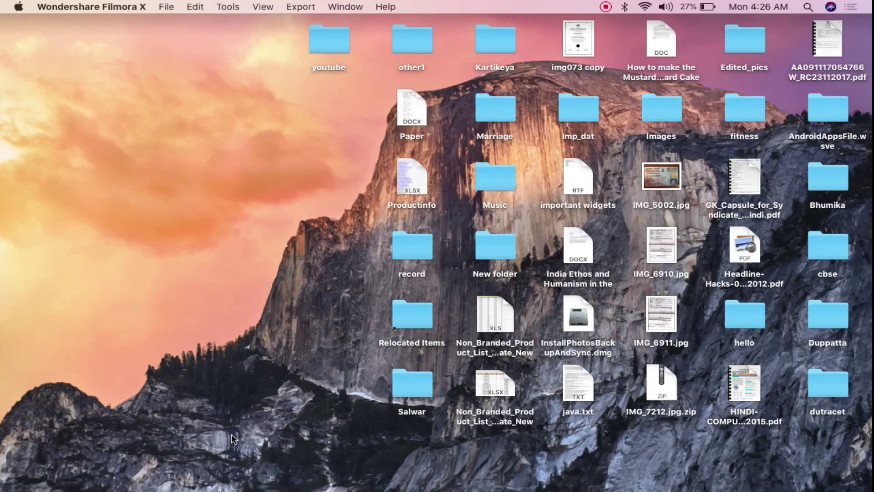
Switch to Safari and search Google for "netflix"
mouse_move(217, 482)
click(140, 477)
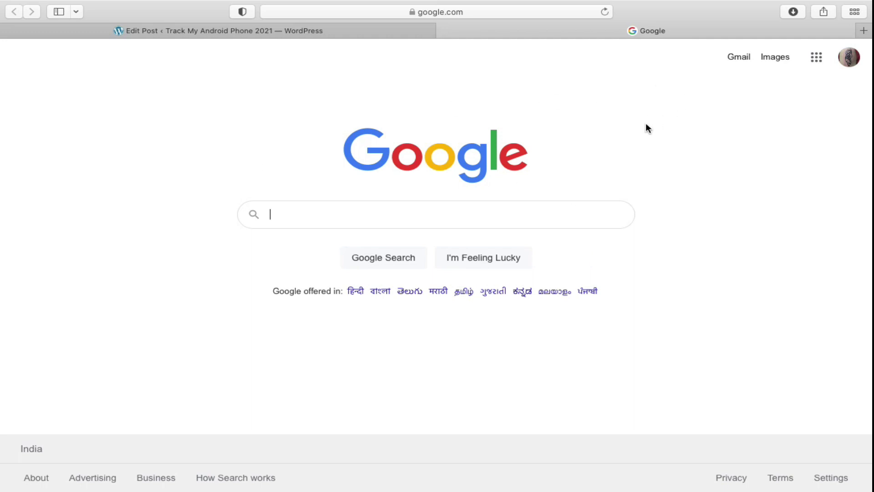
click(431, 213)
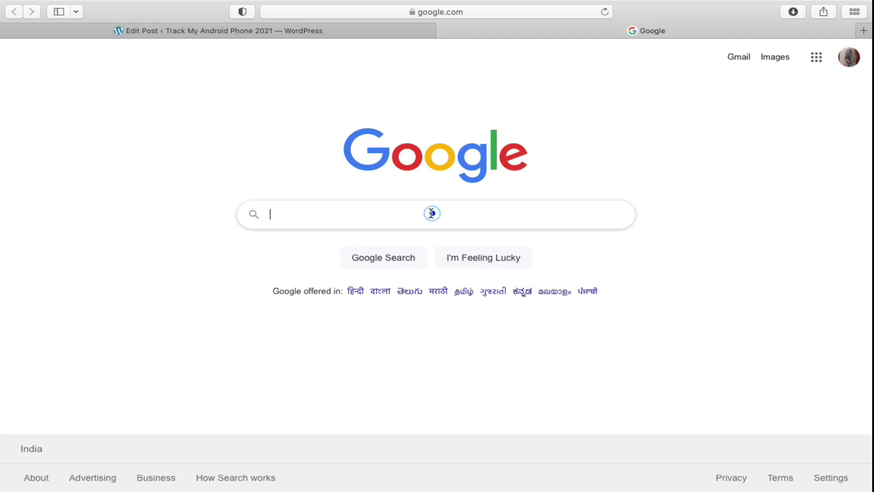
text(netflix)
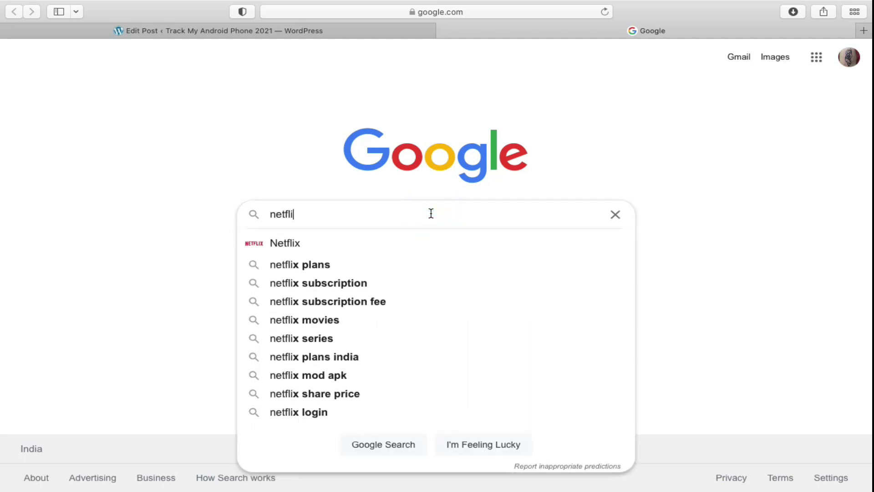
key(Return)
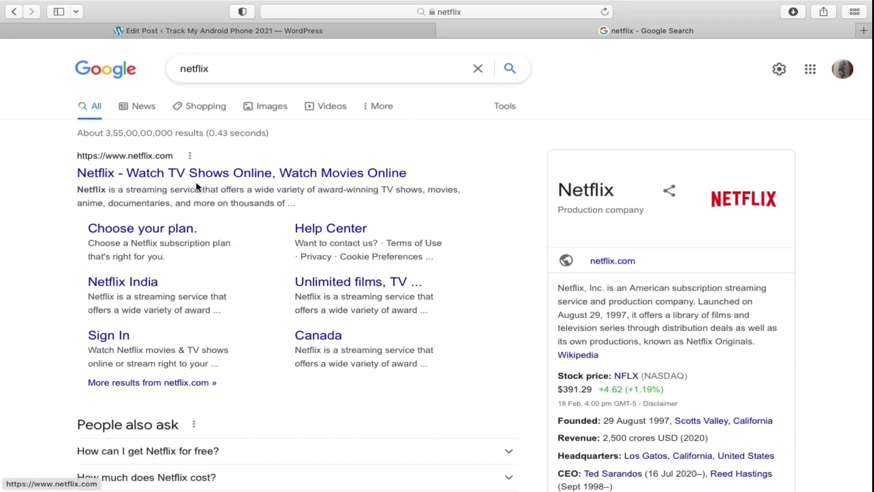
Take the browser out of full screen, place the main netflix.com search result on the desktop as a shortcut, and minimise the browser
mouse_move(75, 13)
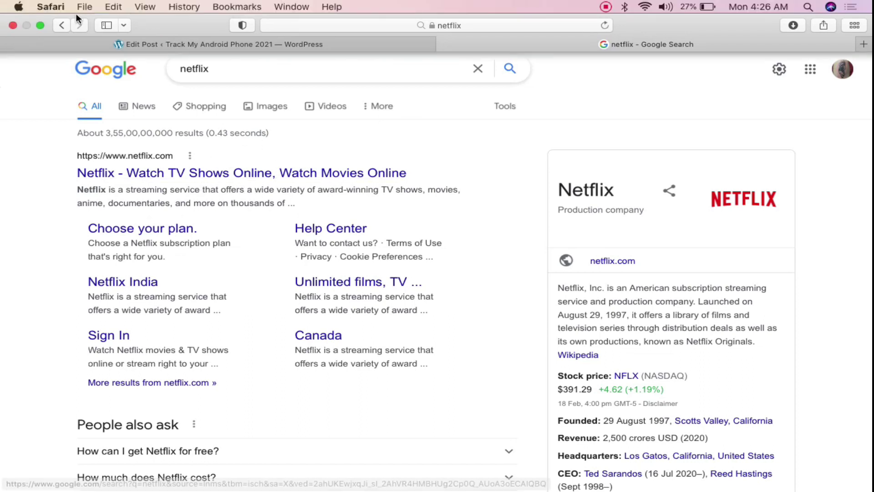
click(40, 25)
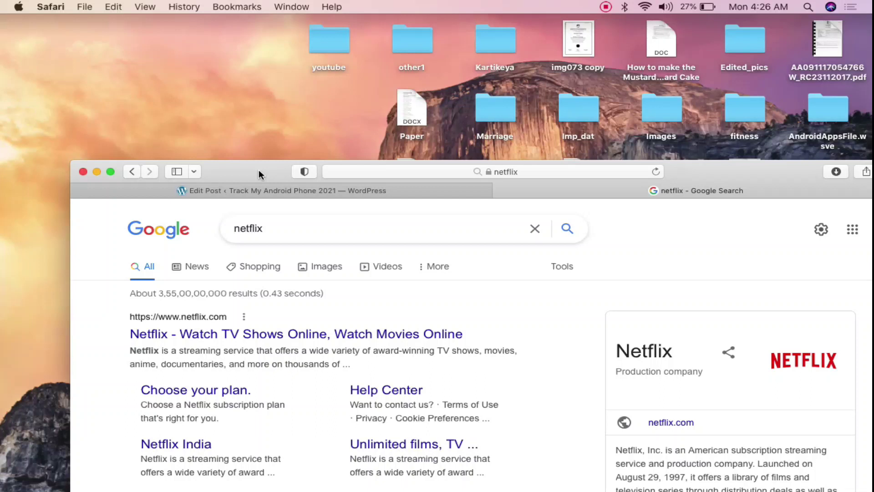
drag(259, 169, 277, 162)
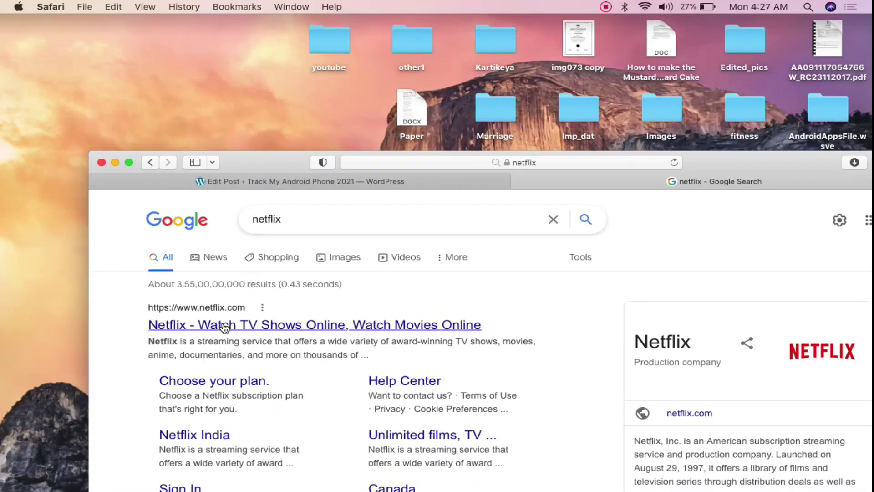
drag(224, 328, 95, 91)
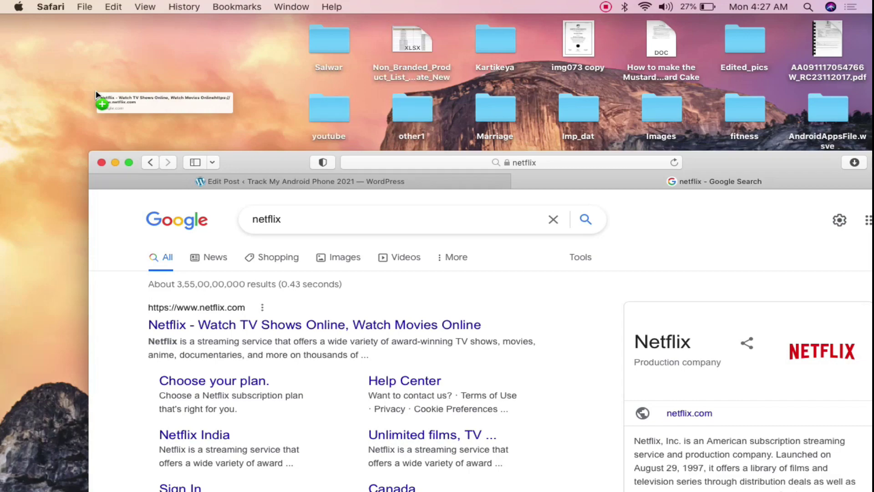
drag(96, 90, 97, 91)
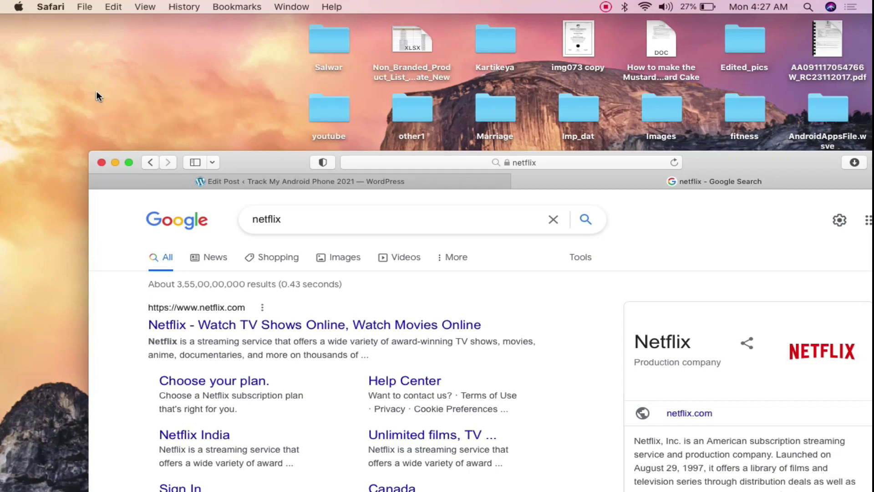
click(115, 163)
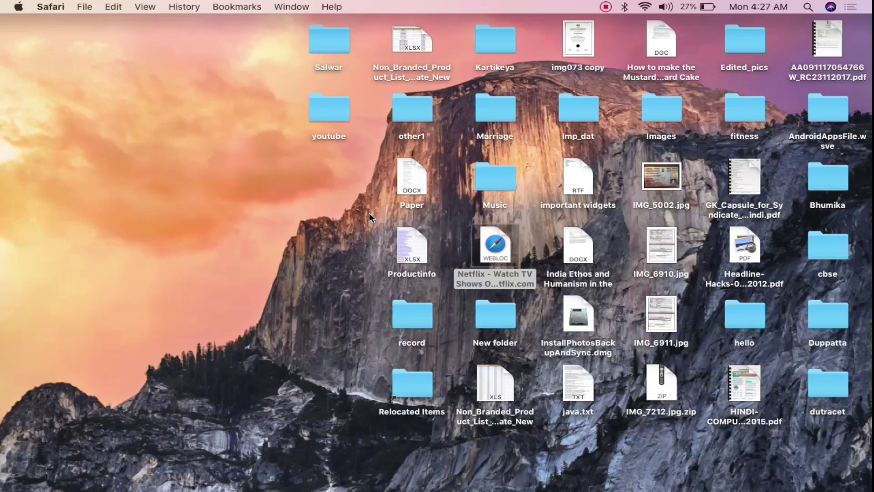
Rename the new web shortcut on the desktop as Netflix
right_click(498, 245)
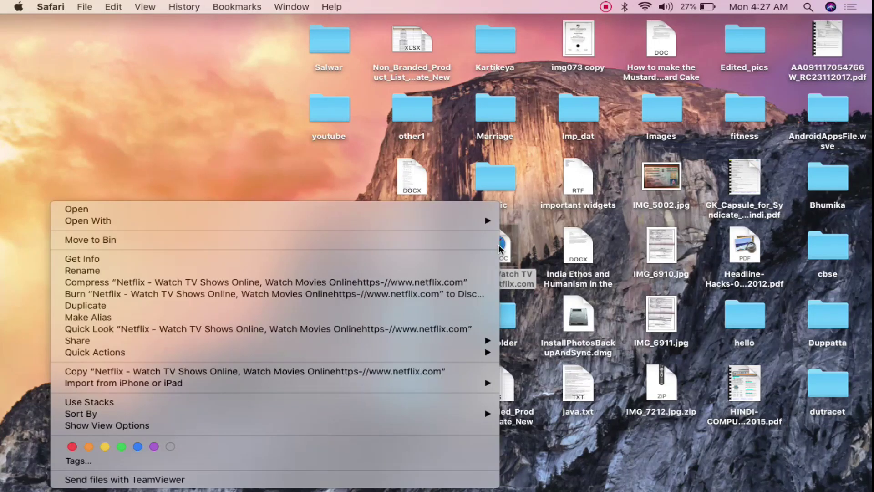
click(342, 272)
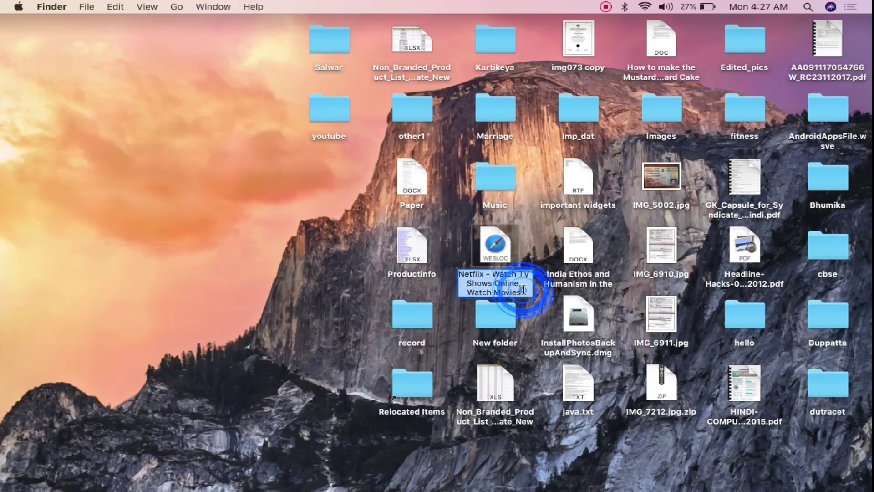
key(BackSpace)
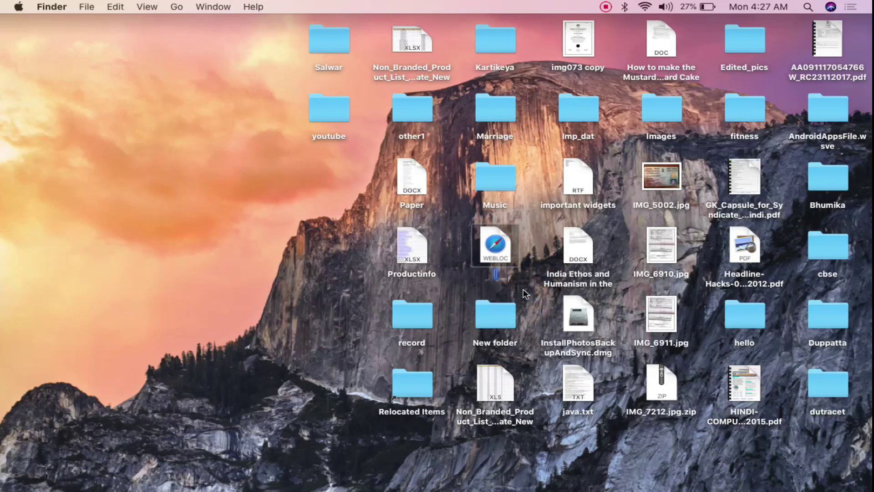
text(Netflix)
click(538, 239)
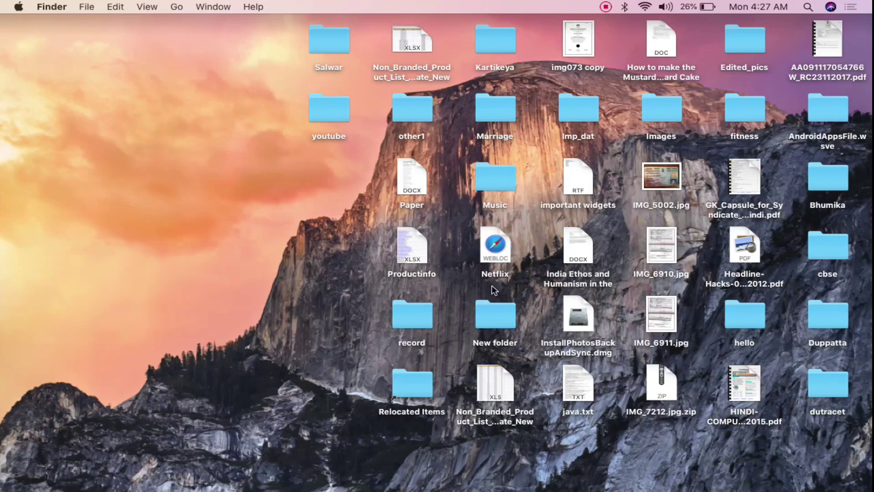
drag(499, 255, 130, 97)
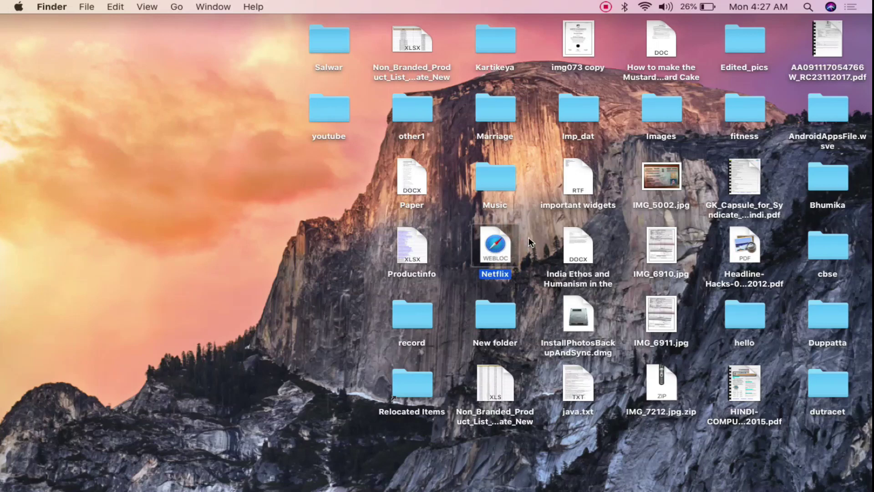
mouse_move(400, 487)
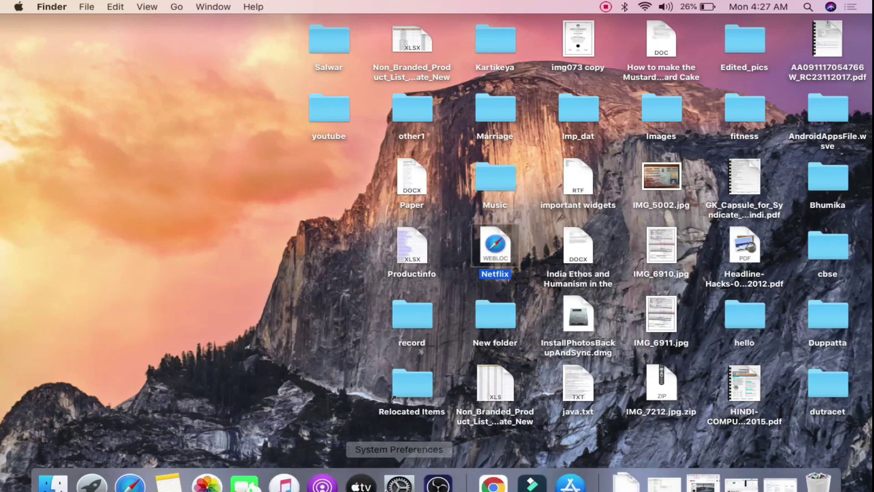
click(497, 473)
right_click(496, 474)
click(510, 443)
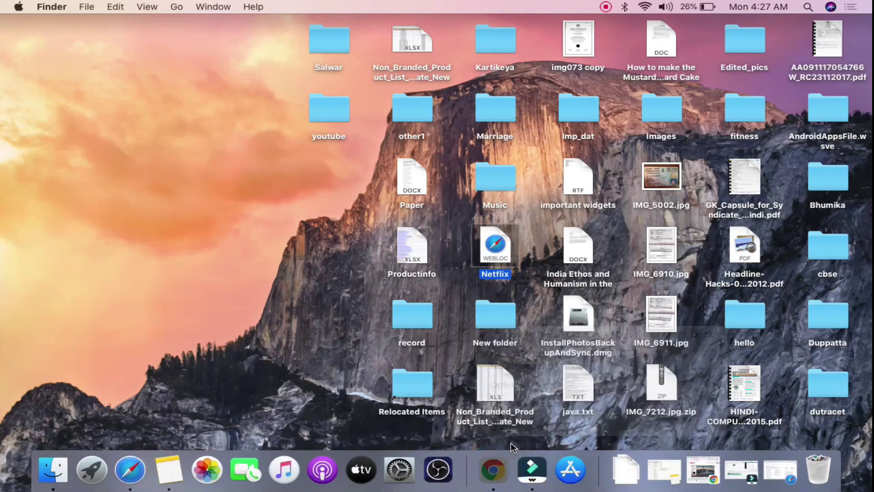
Switch back to Safari in full screen and search Google Images for "netflix youtube"
mouse_move(169, 485)
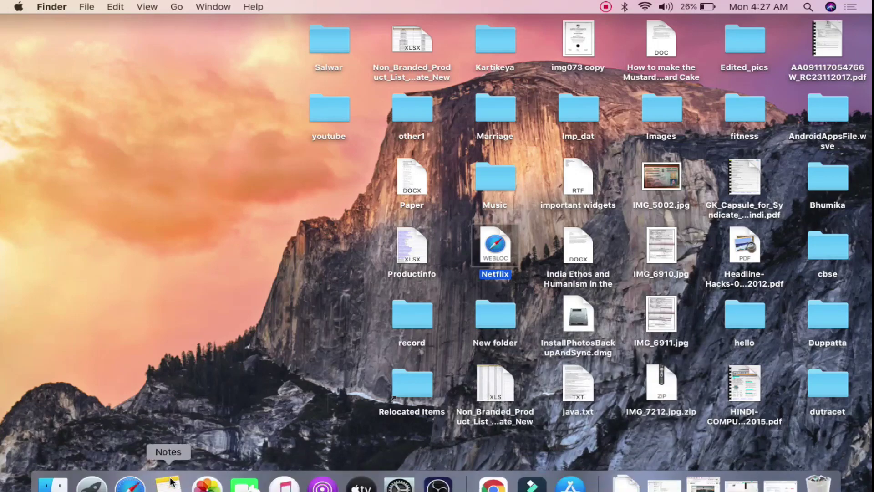
click(135, 475)
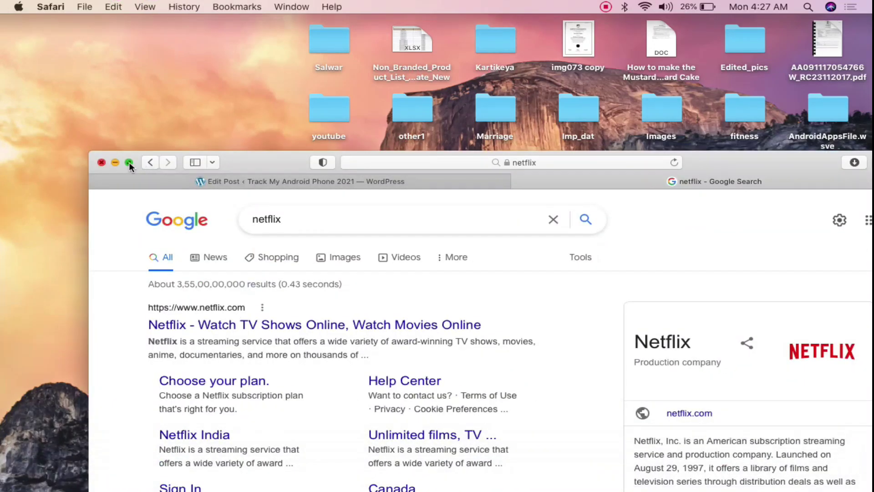
click(129, 162)
click(262, 106)
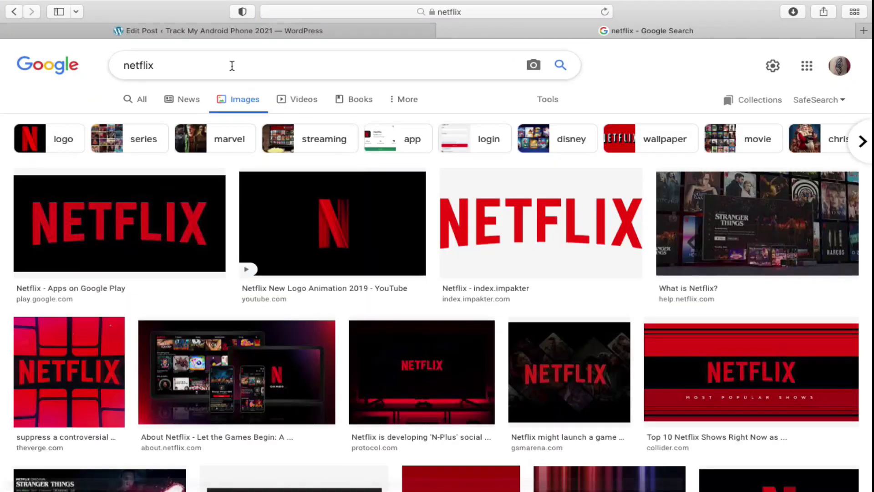
click(232, 66)
text(yo)
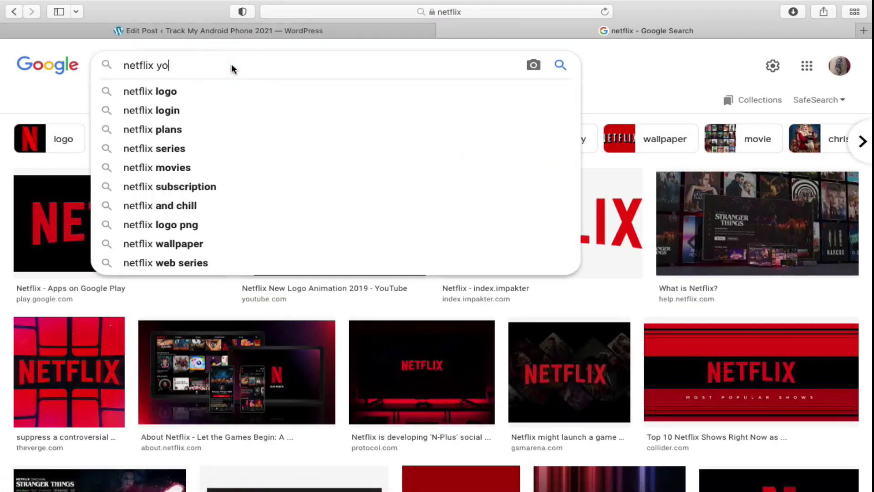
text(utube)
key(Return)
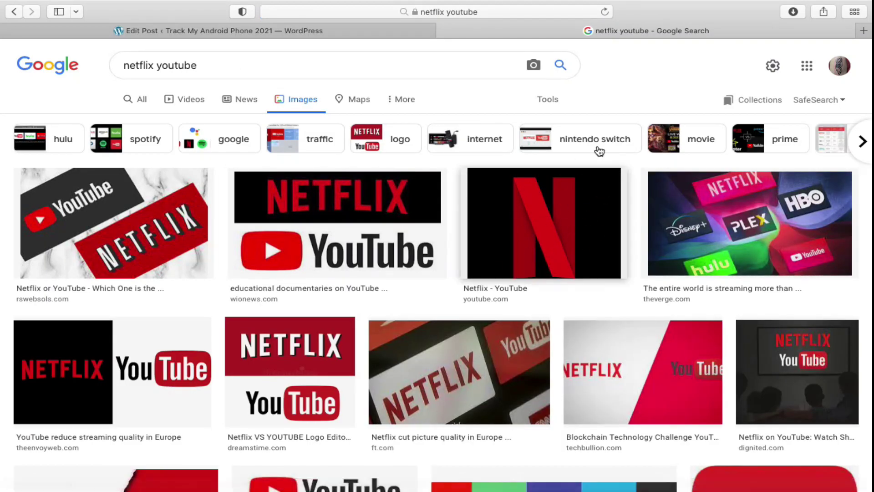
Take the browser out of full screen and minimise it, and open the info window of the desktop's Netflix shortcut
mouse_move(59, 2)
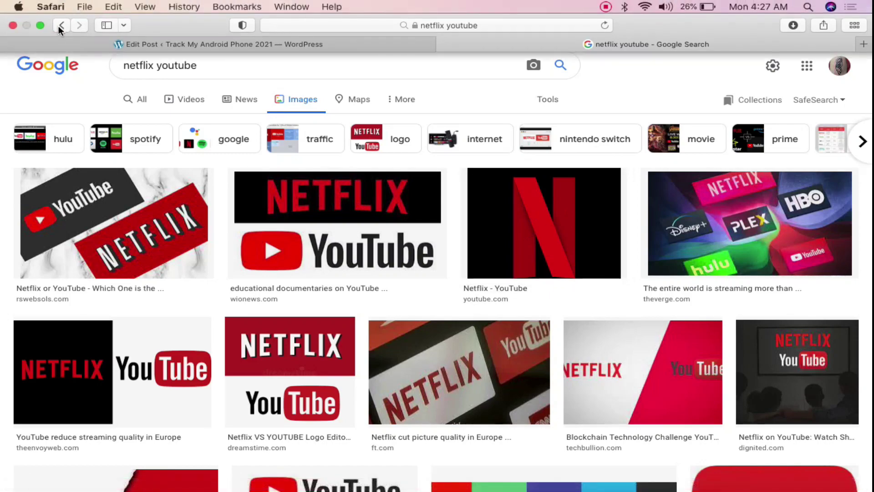
click(40, 25)
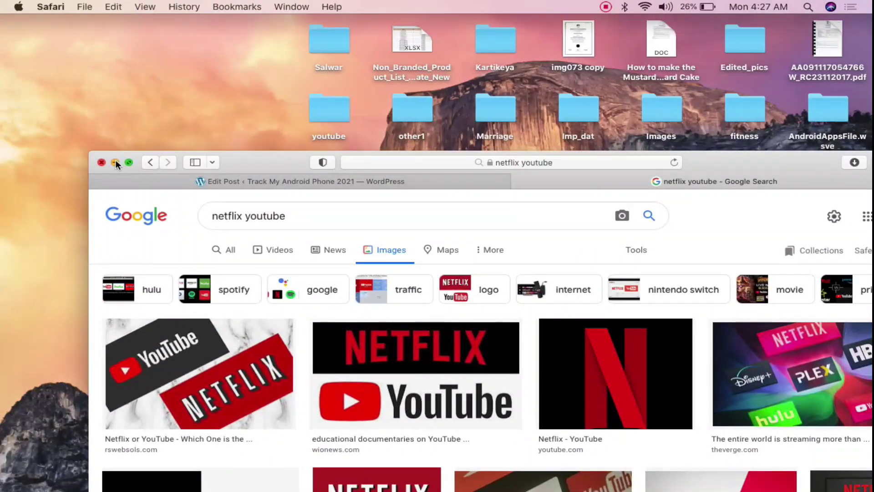
click(116, 162)
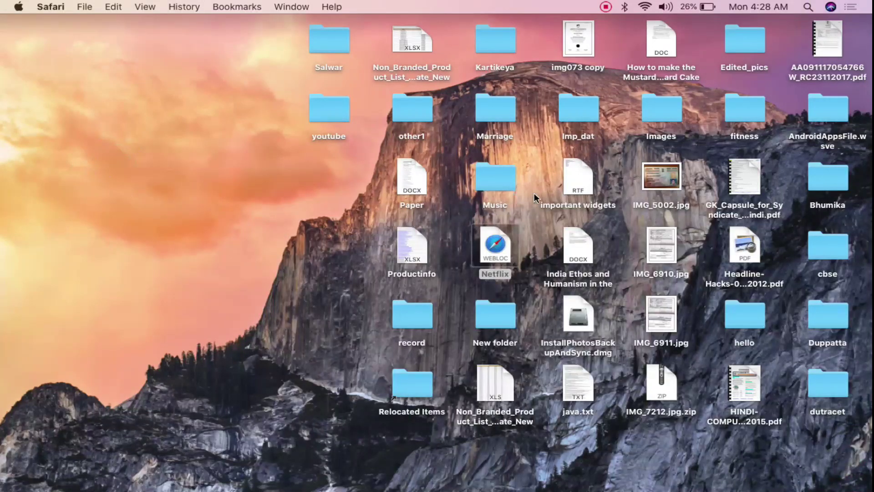
right_click(498, 244)
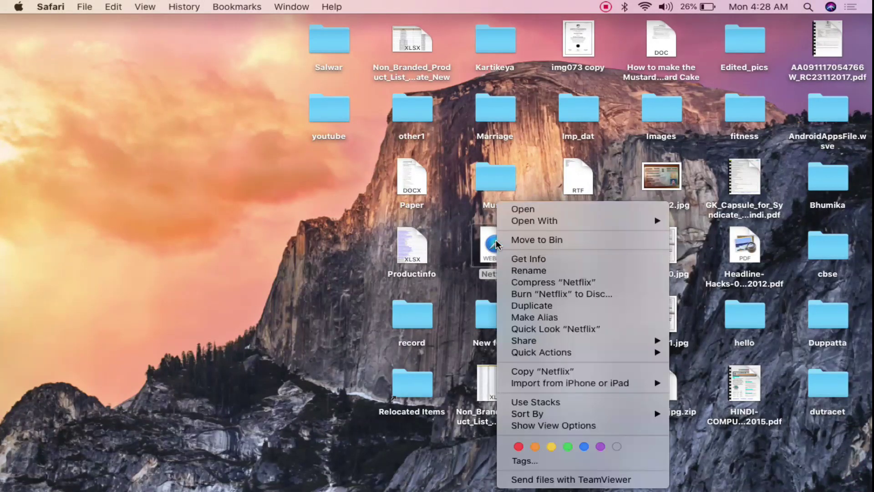
click(523, 259)
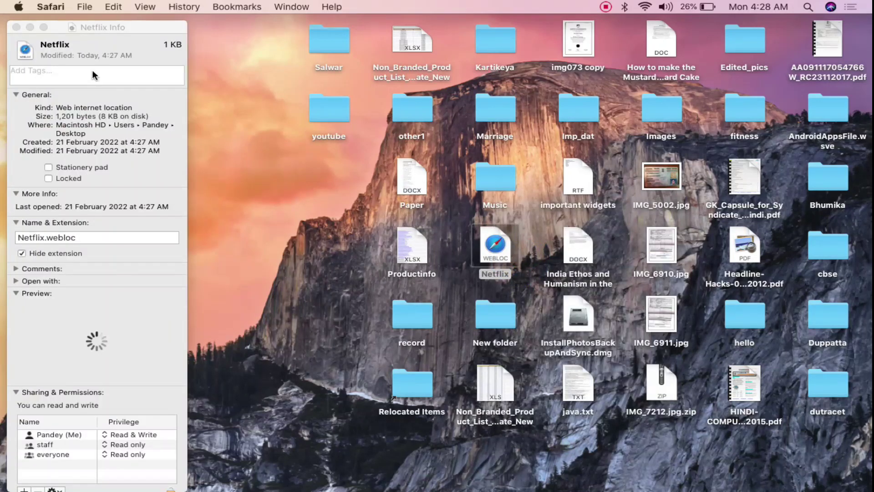
drag(57, 24, 136, 31)
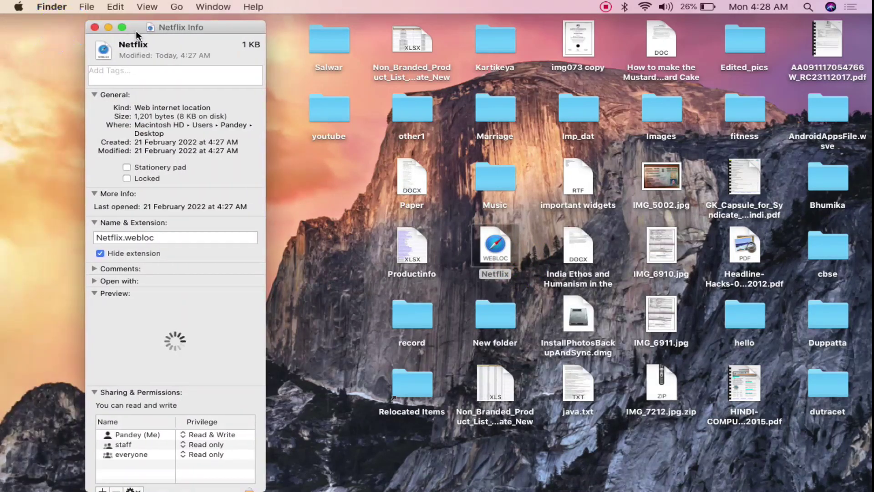
Replace the Netflix shortcut's icon with the red N logo from Safari's image results, and clear the info and browser windows away
mouse_move(194, 482)
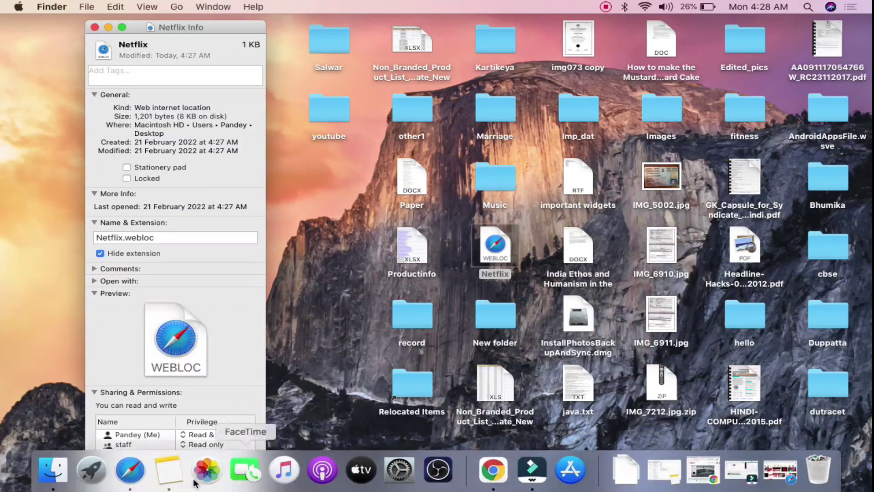
click(130, 471)
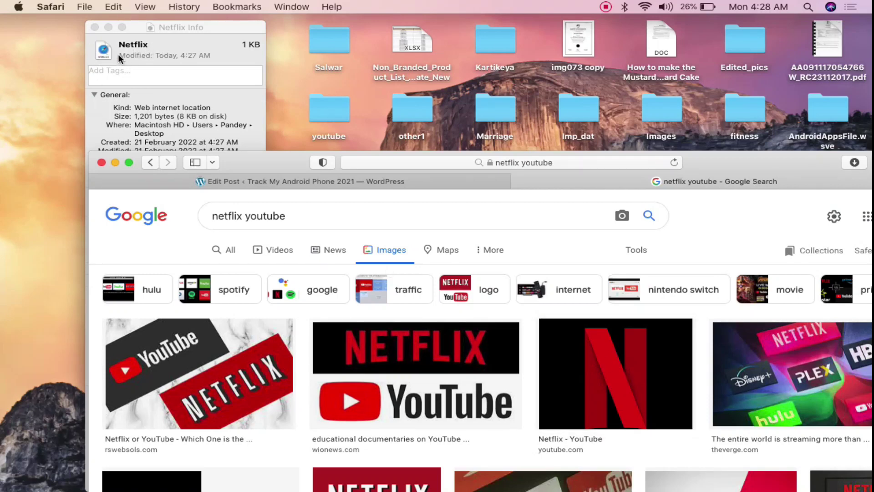
drag(606, 377, 104, 54)
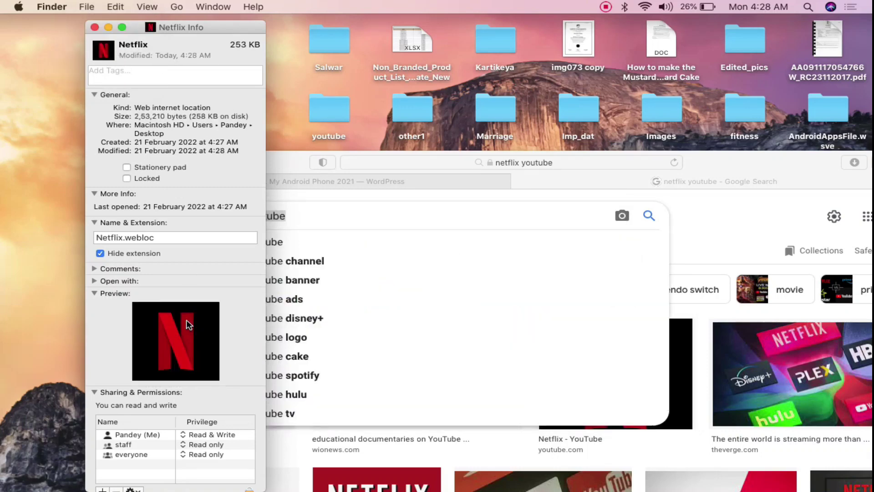
click(94, 28)
click(116, 162)
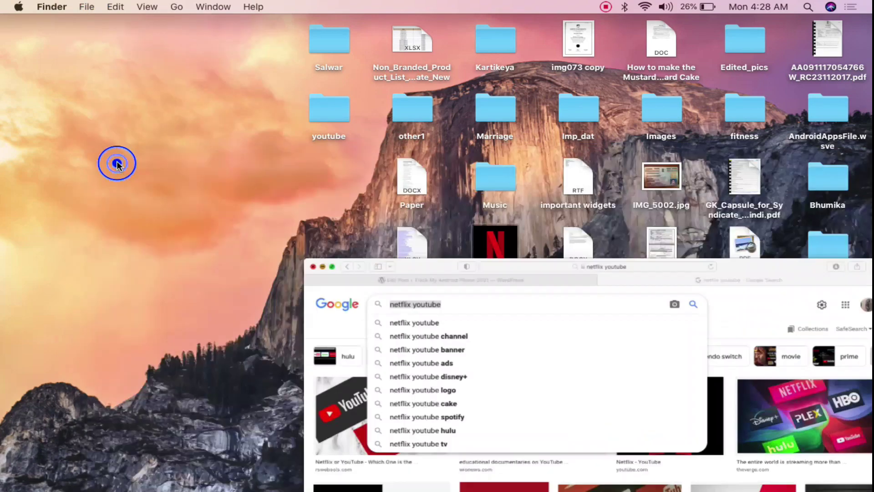
click(540, 248)
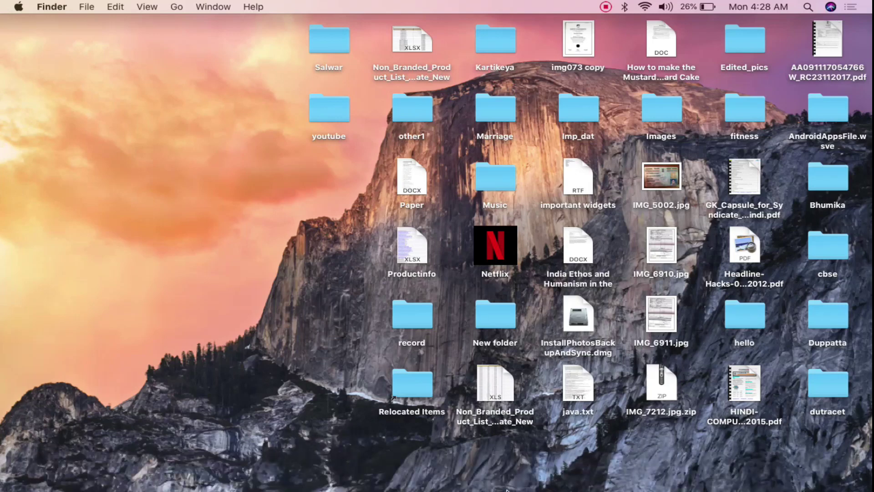
Open a Finder window in full screen and show the contents of the Desktop folder
mouse_move(428, 490)
mouse_move(91, 489)
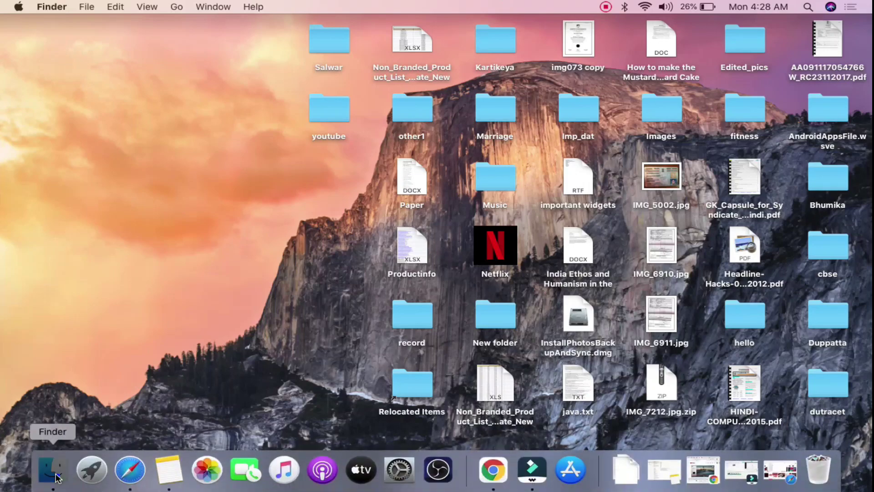
click(57, 476)
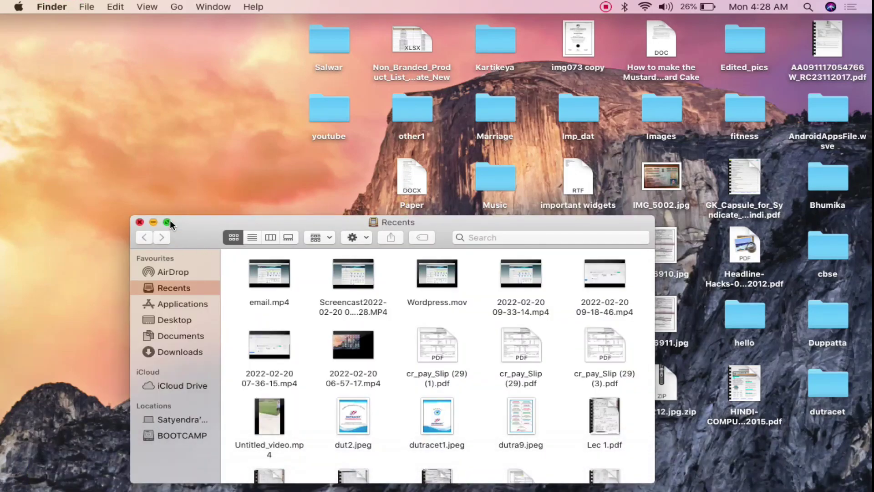
click(168, 222)
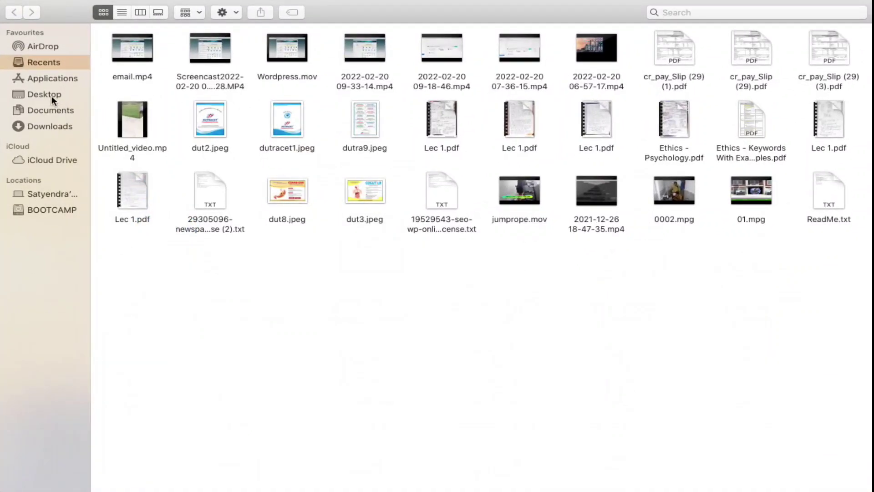
click(45, 94)
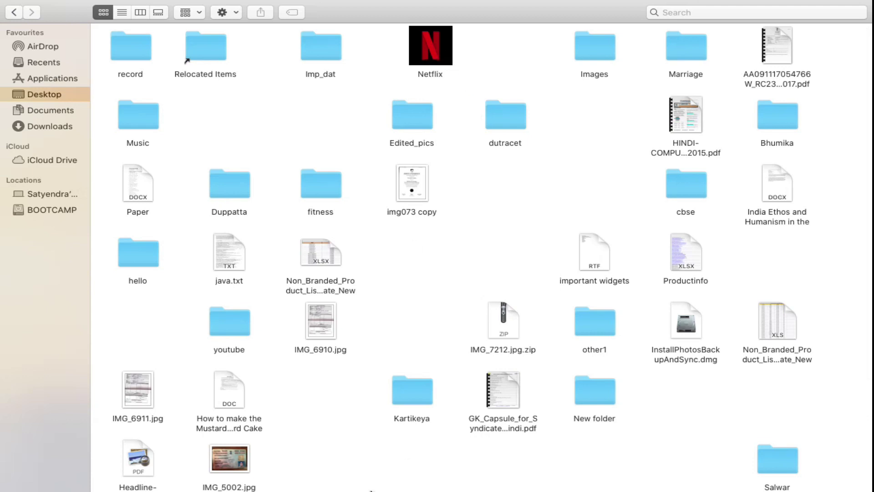
Add the Netflix shortcut from the Desktop folder to the Dock, check the Dock, and take the Finder window out of full screen
mouse_move(321, 485)
click(426, 51)
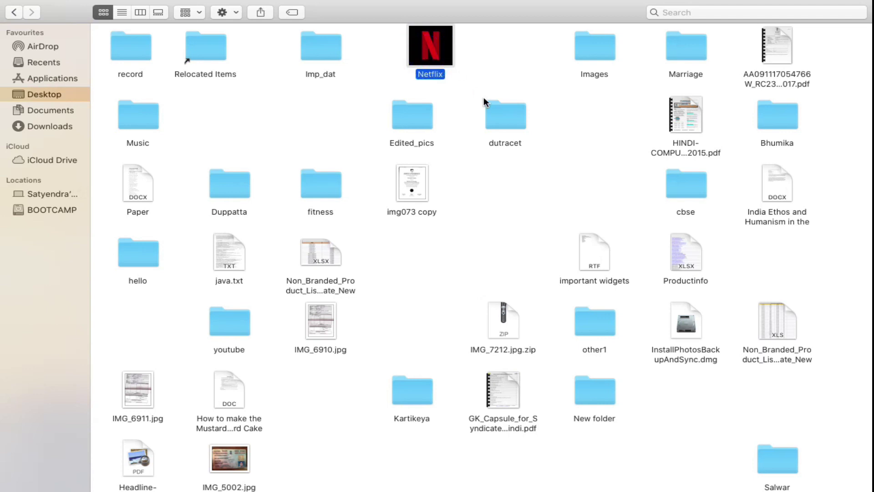
mouse_move(382, 4)
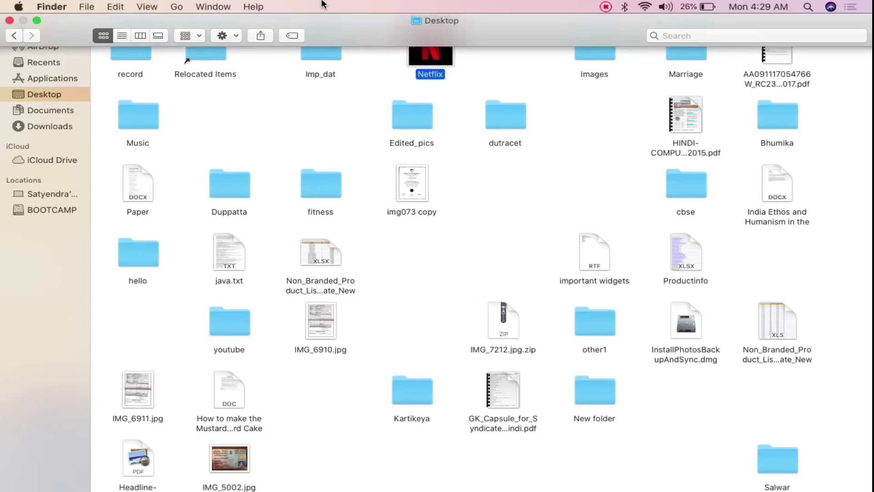
click(87, 7)
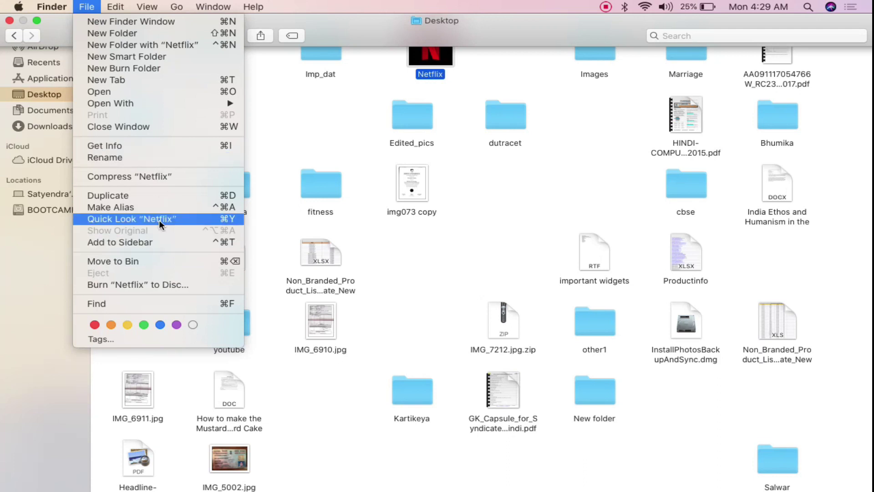
key(shift)
click(165, 241)
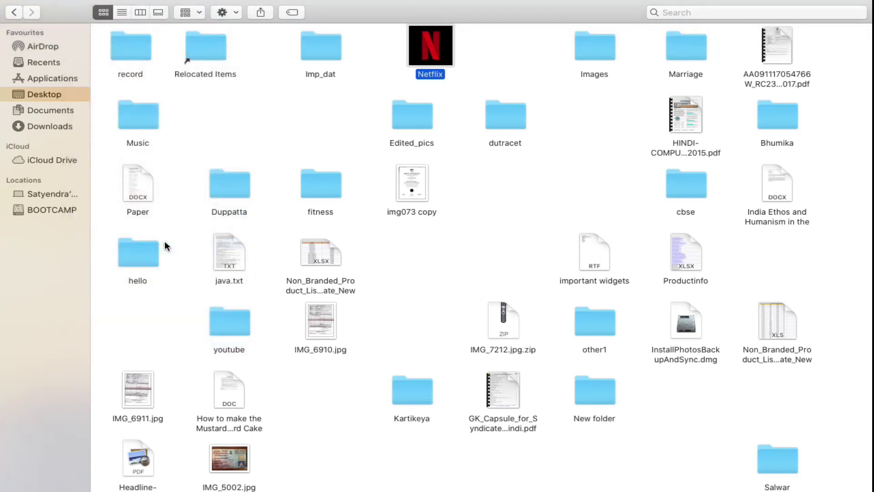
mouse_move(455, 487)
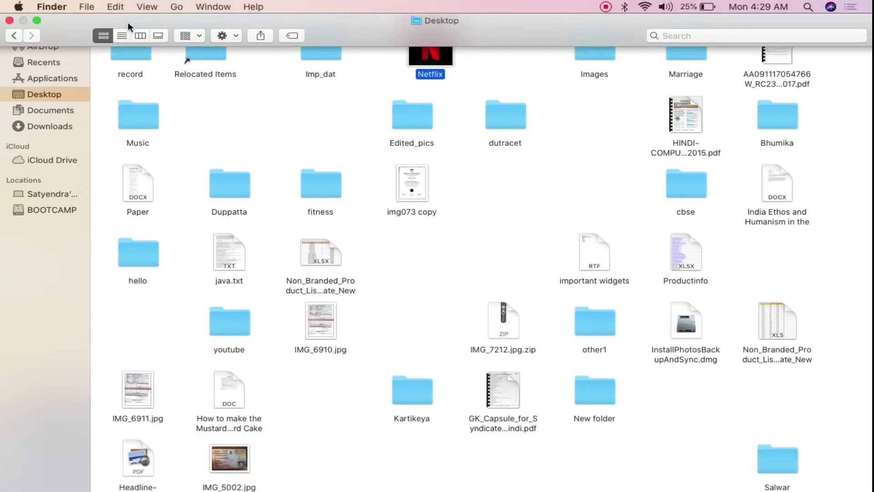
click(37, 21)
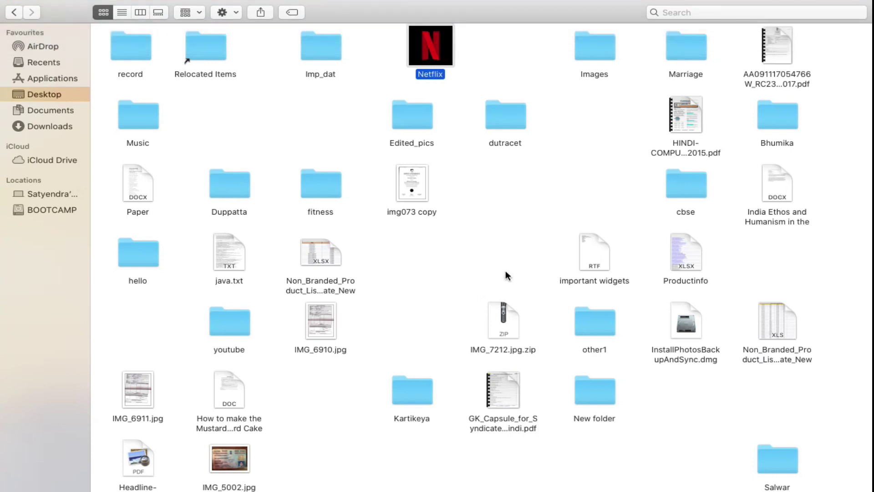